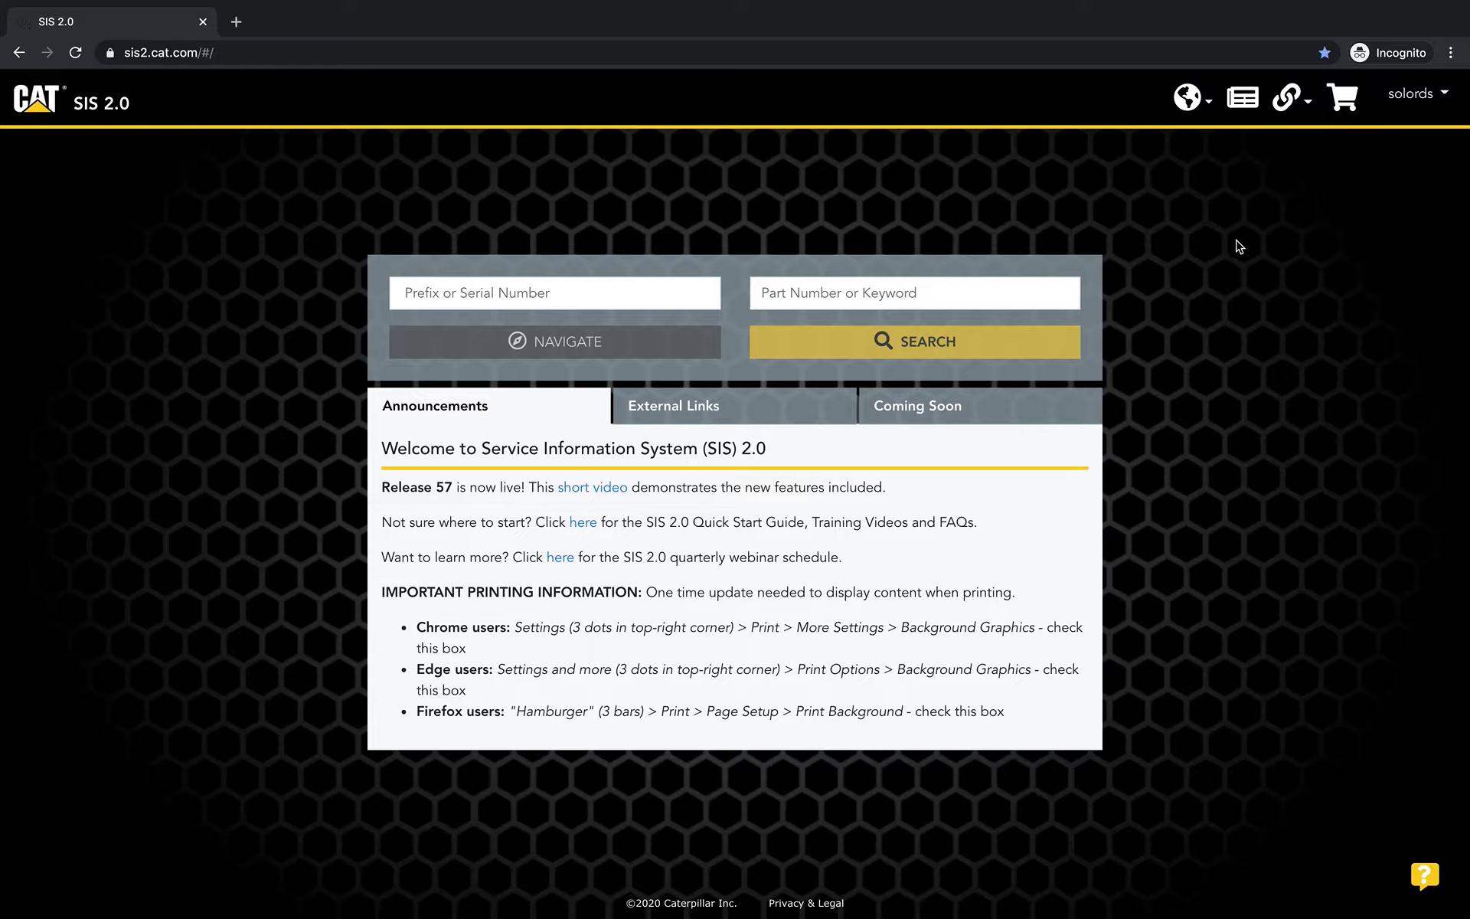
# Step: Launch Similar Parts Search in a new tab and focus the category keyword filter
pyautogui.click(1312, 116)
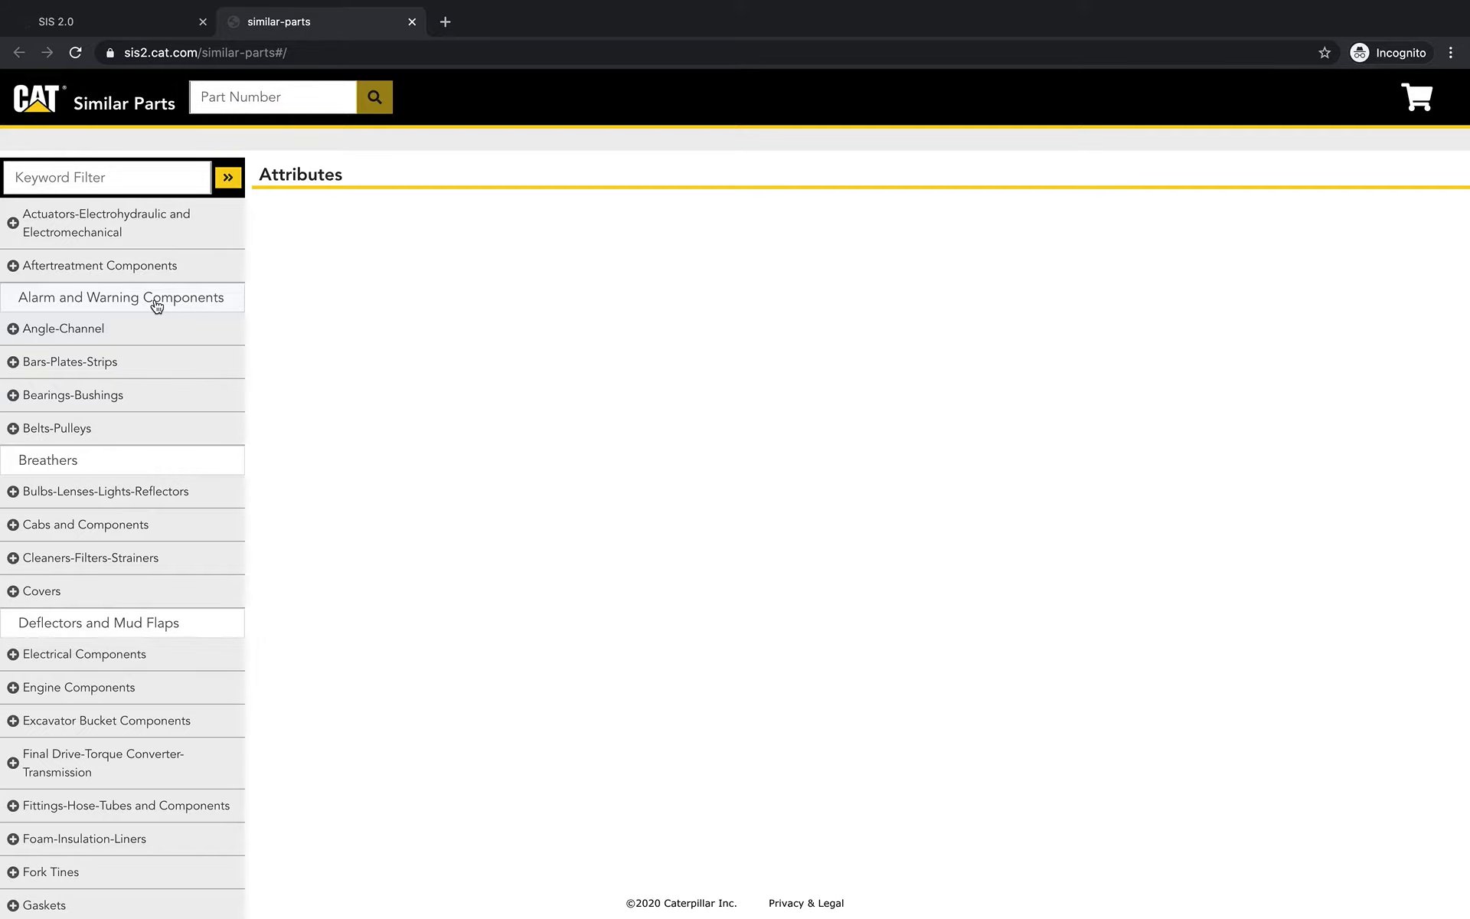
pyautogui.scroll(-8, 157, 305)
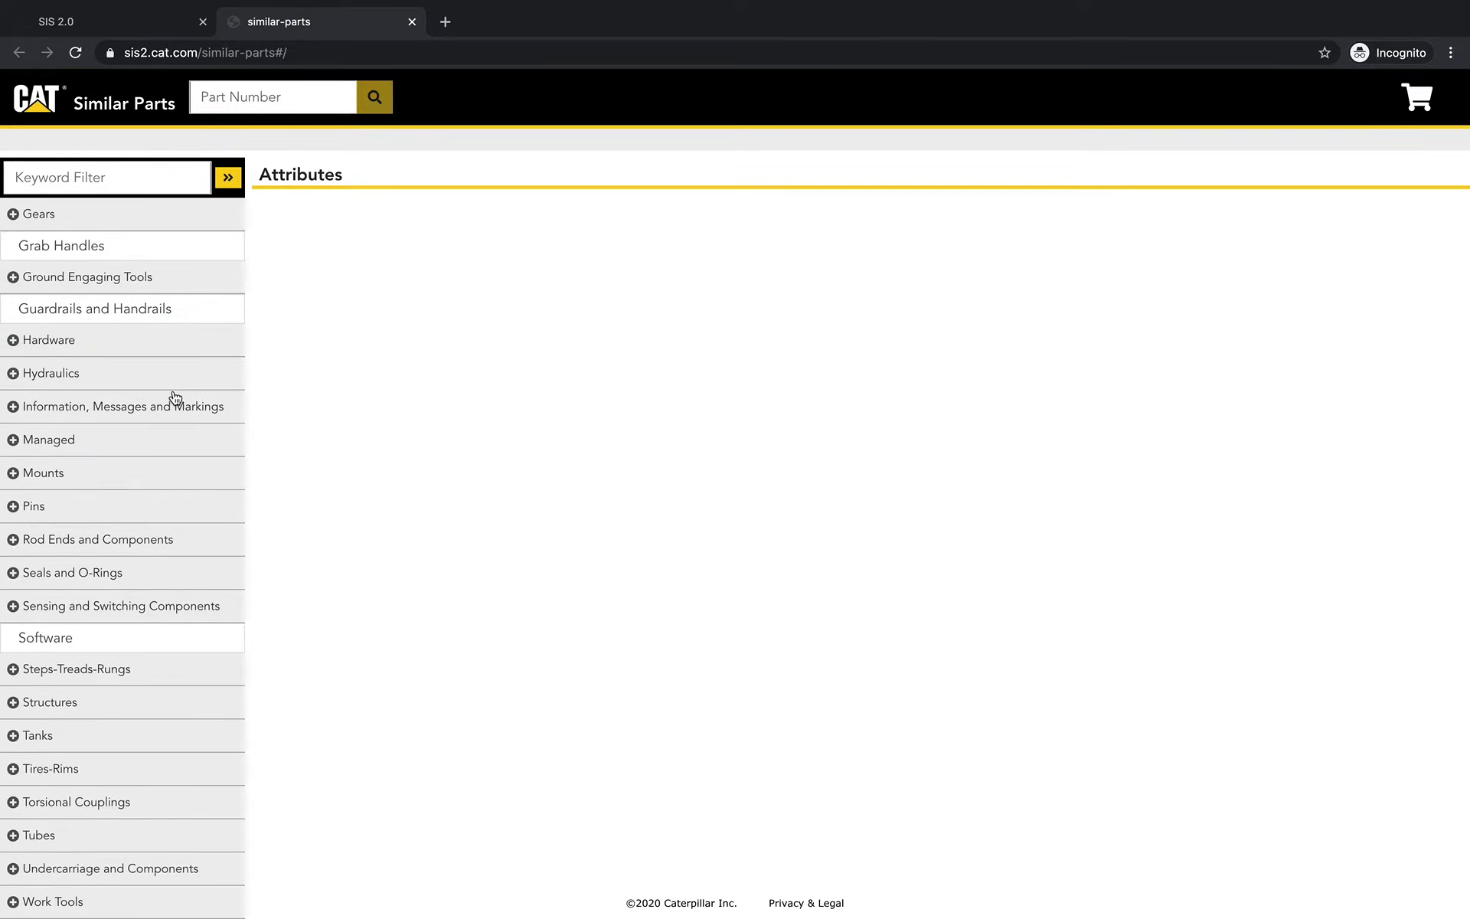
pyautogui.scroll(8, 175, 397)
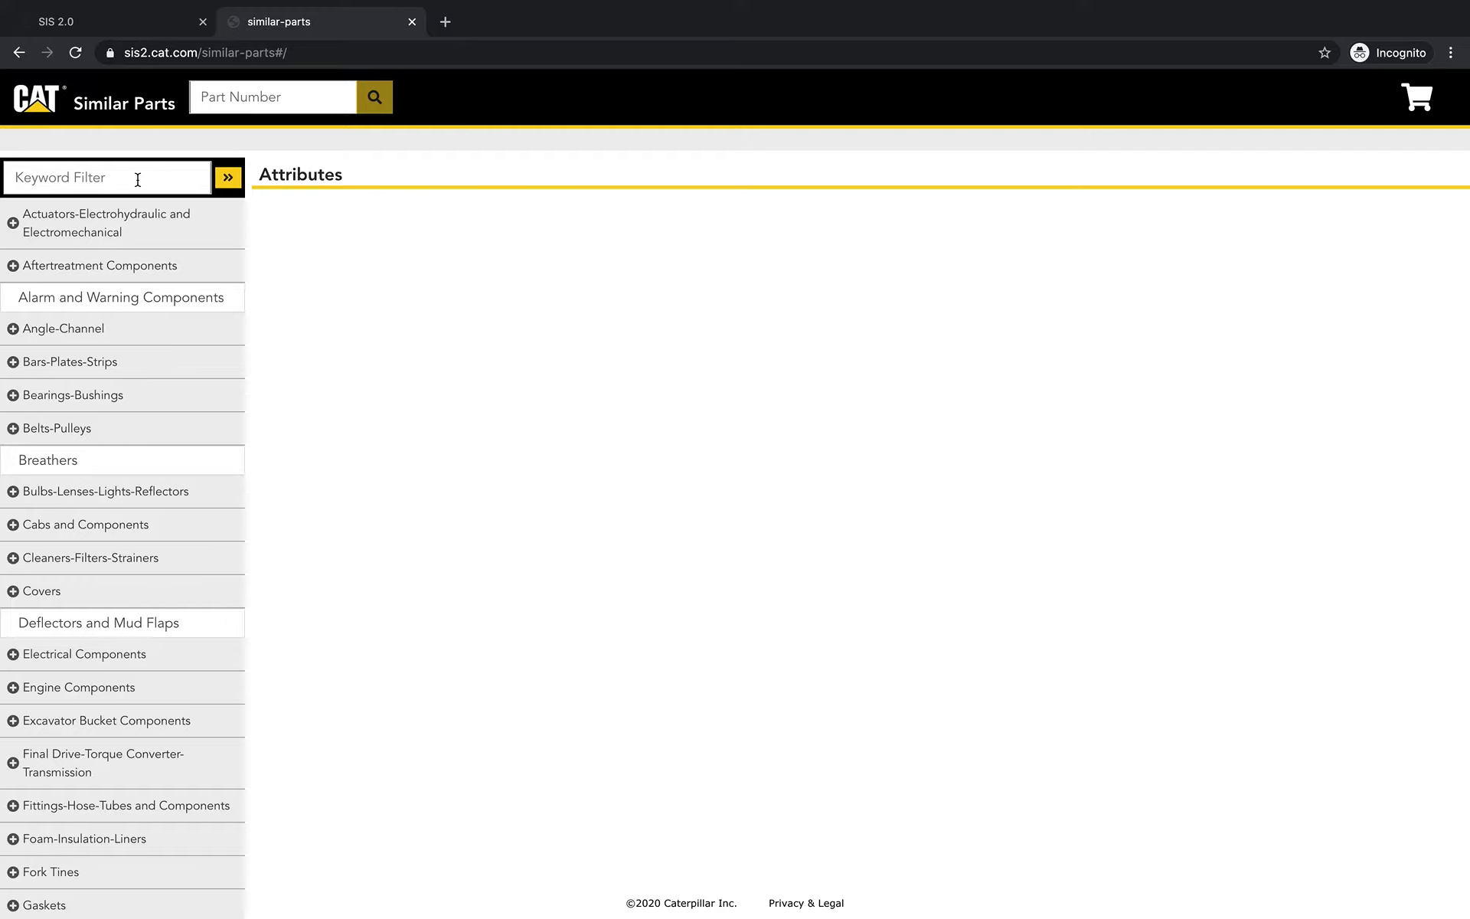
pyautogui.click(137, 178)
pyautogui.write('b')
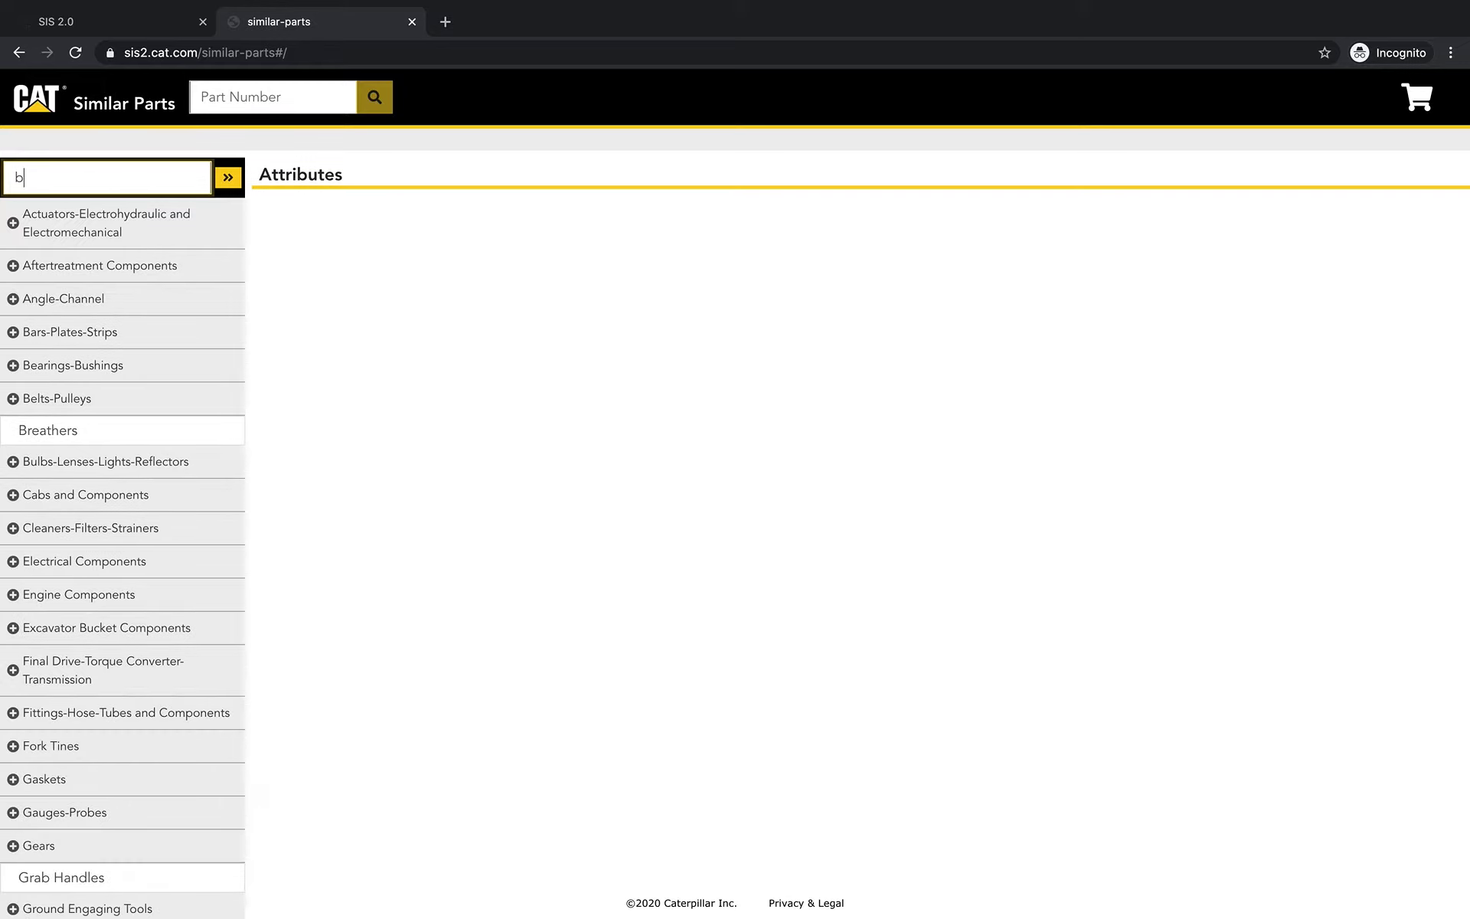
pyautogui.write('ol')
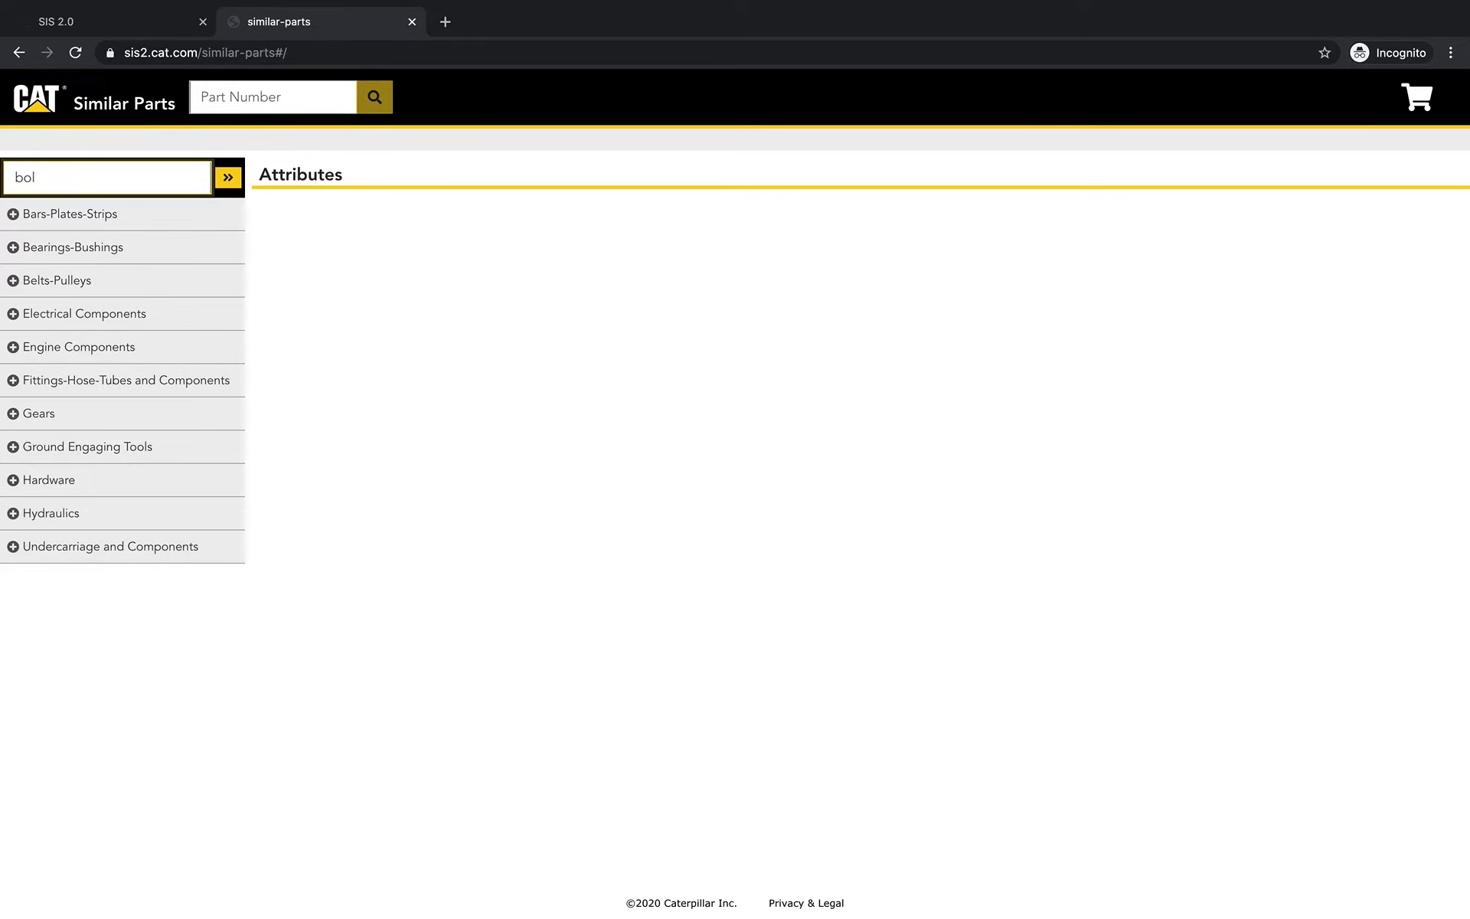
pyautogui.write('t')
# Step: Clear the 'bolt' keyword from the category filter to restore the full list
pyautogui.hotkey('ctrl', 'a')
pyautogui.press('BackSpace')
pyautogui.scroll(-3, 104, 344)
pyautogui.scroll(-2, 104, 549)
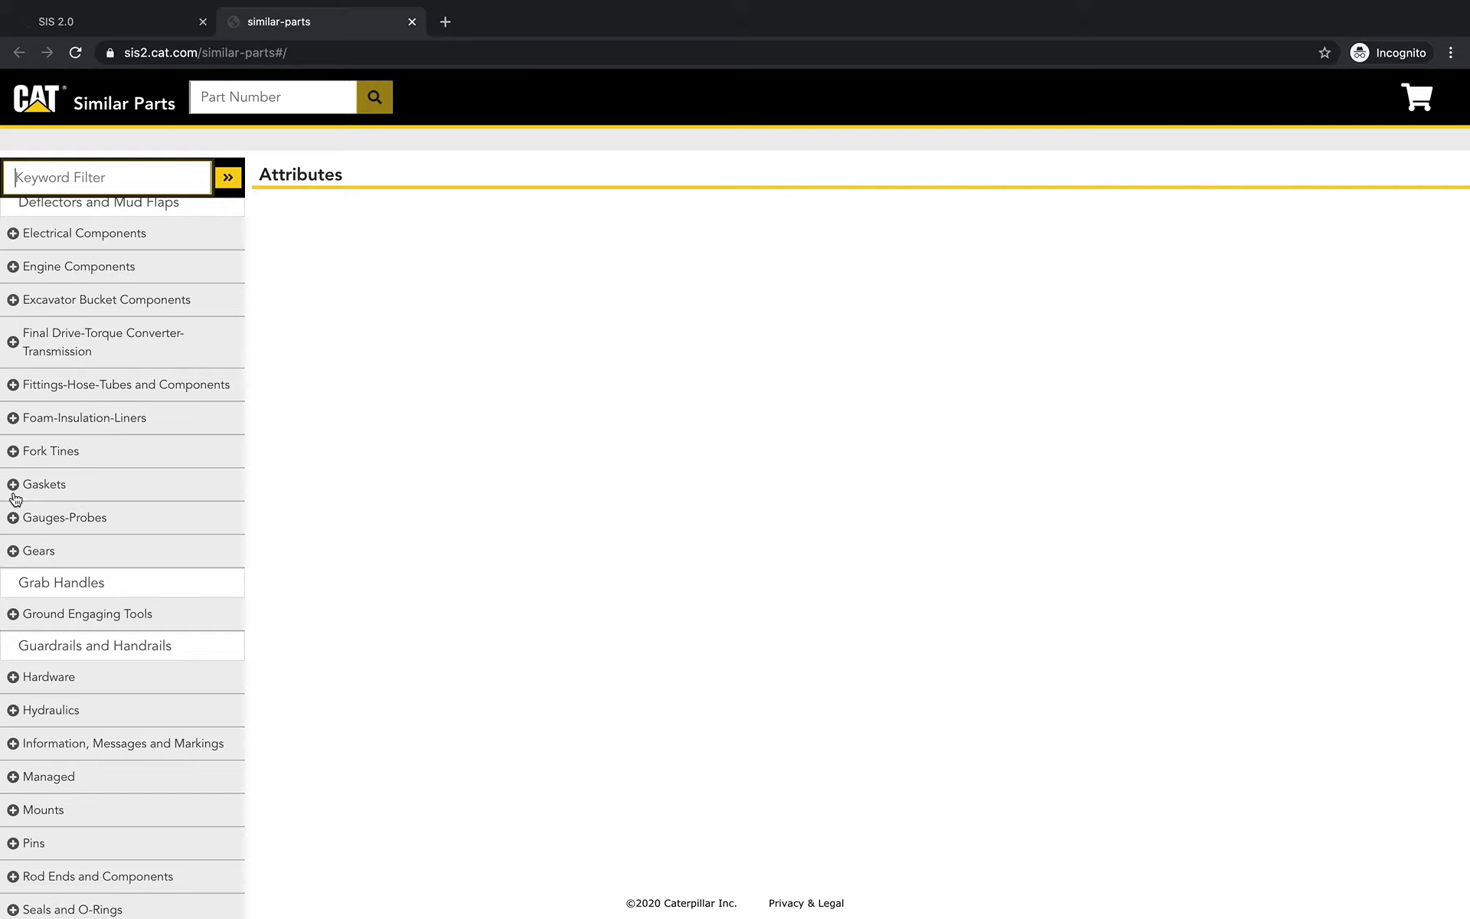
# Step: Expand Gaskets › Round and select the Round Standard gasket class
pyautogui.click(16, 492)
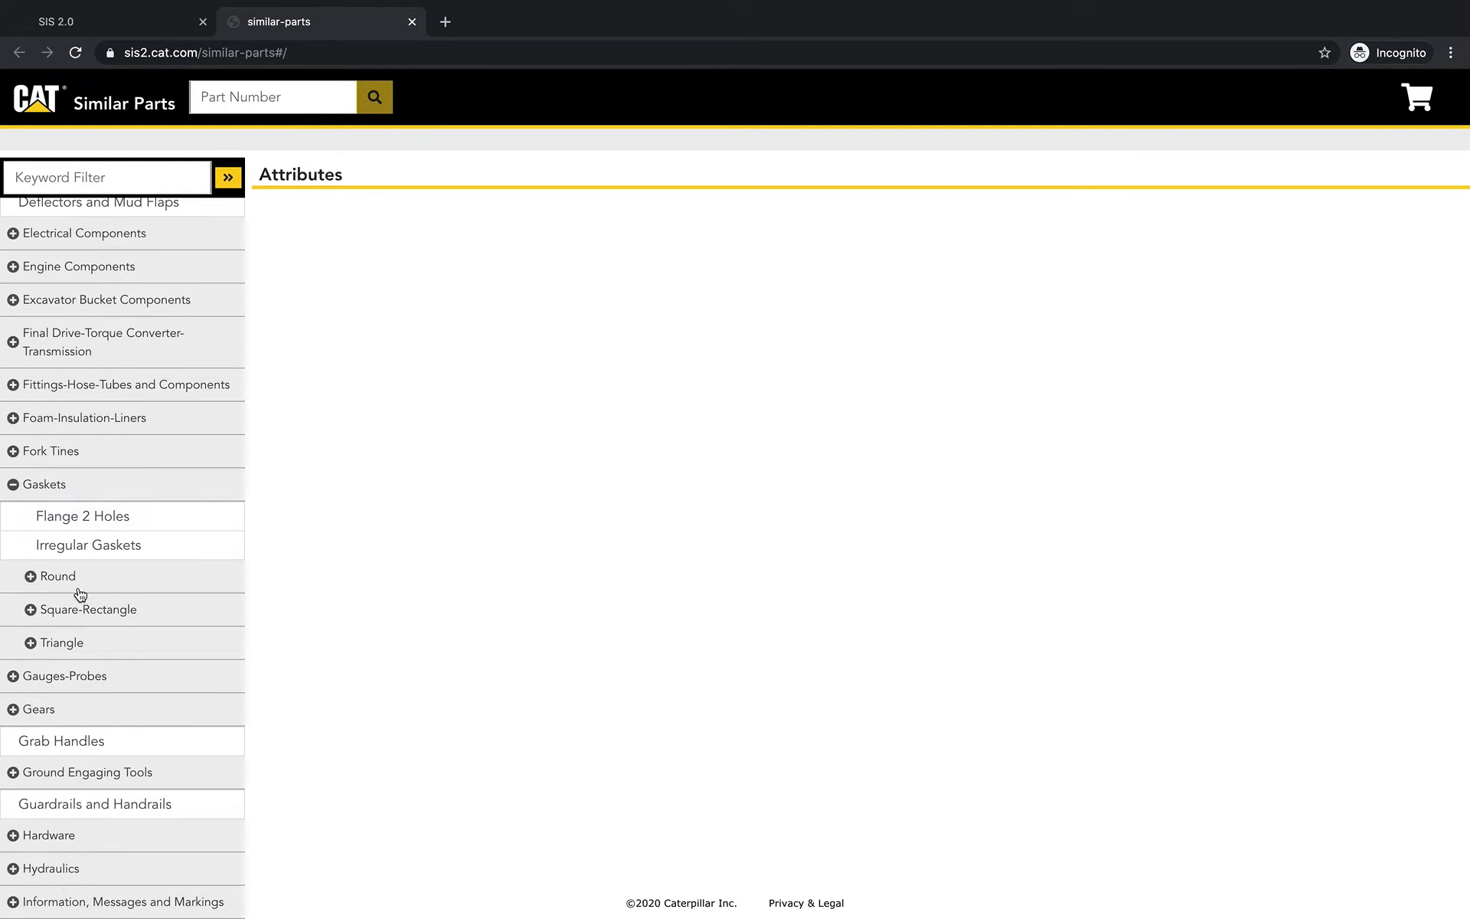
pyautogui.click(58, 576)
pyautogui.click(99, 609)
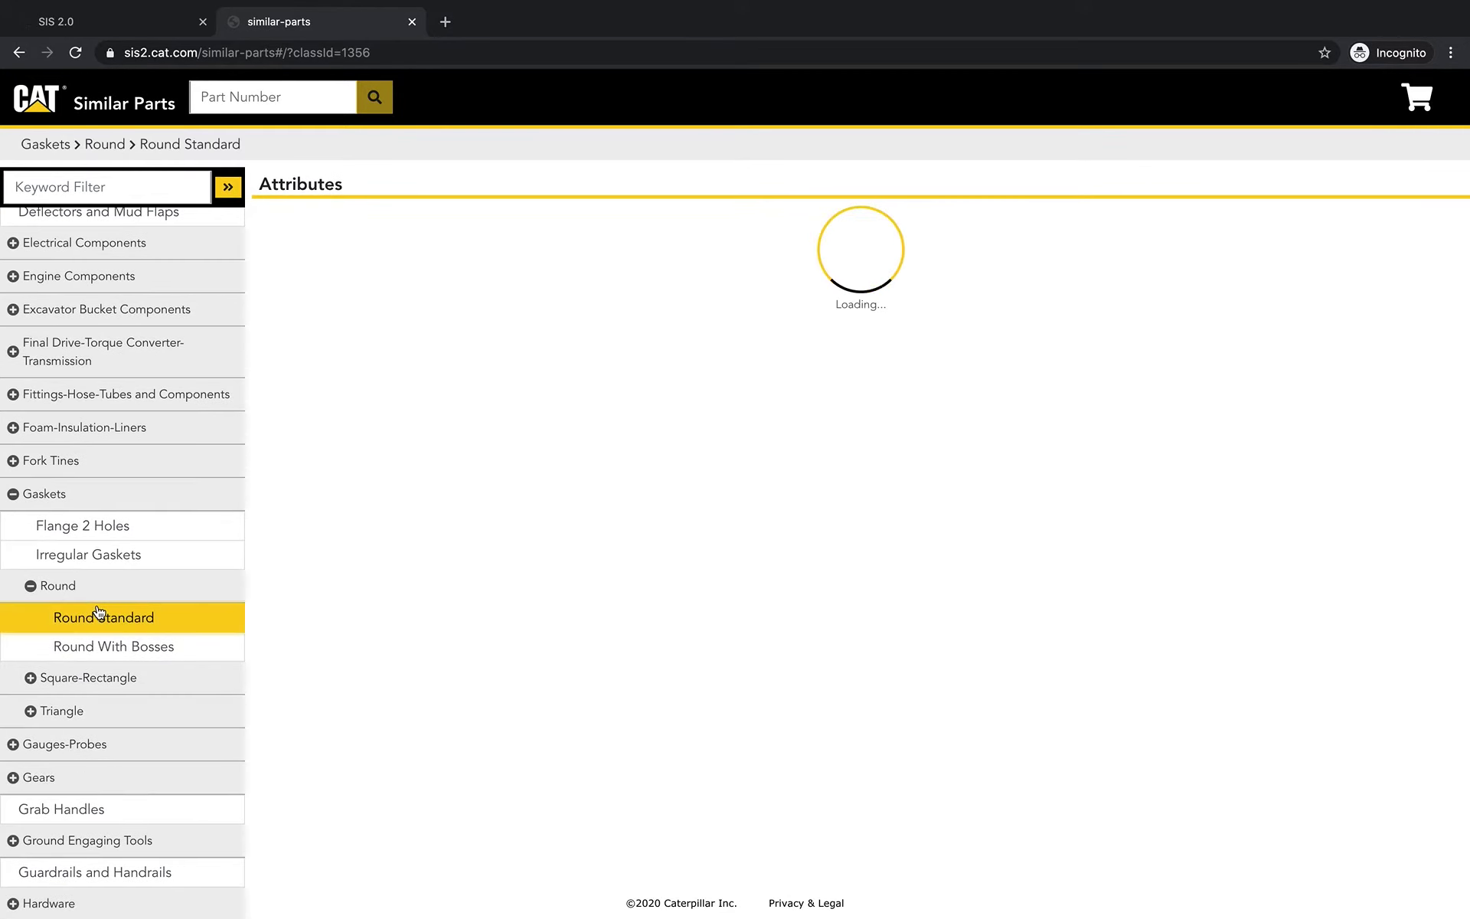
pyautogui.scroll(1, 98, 612)
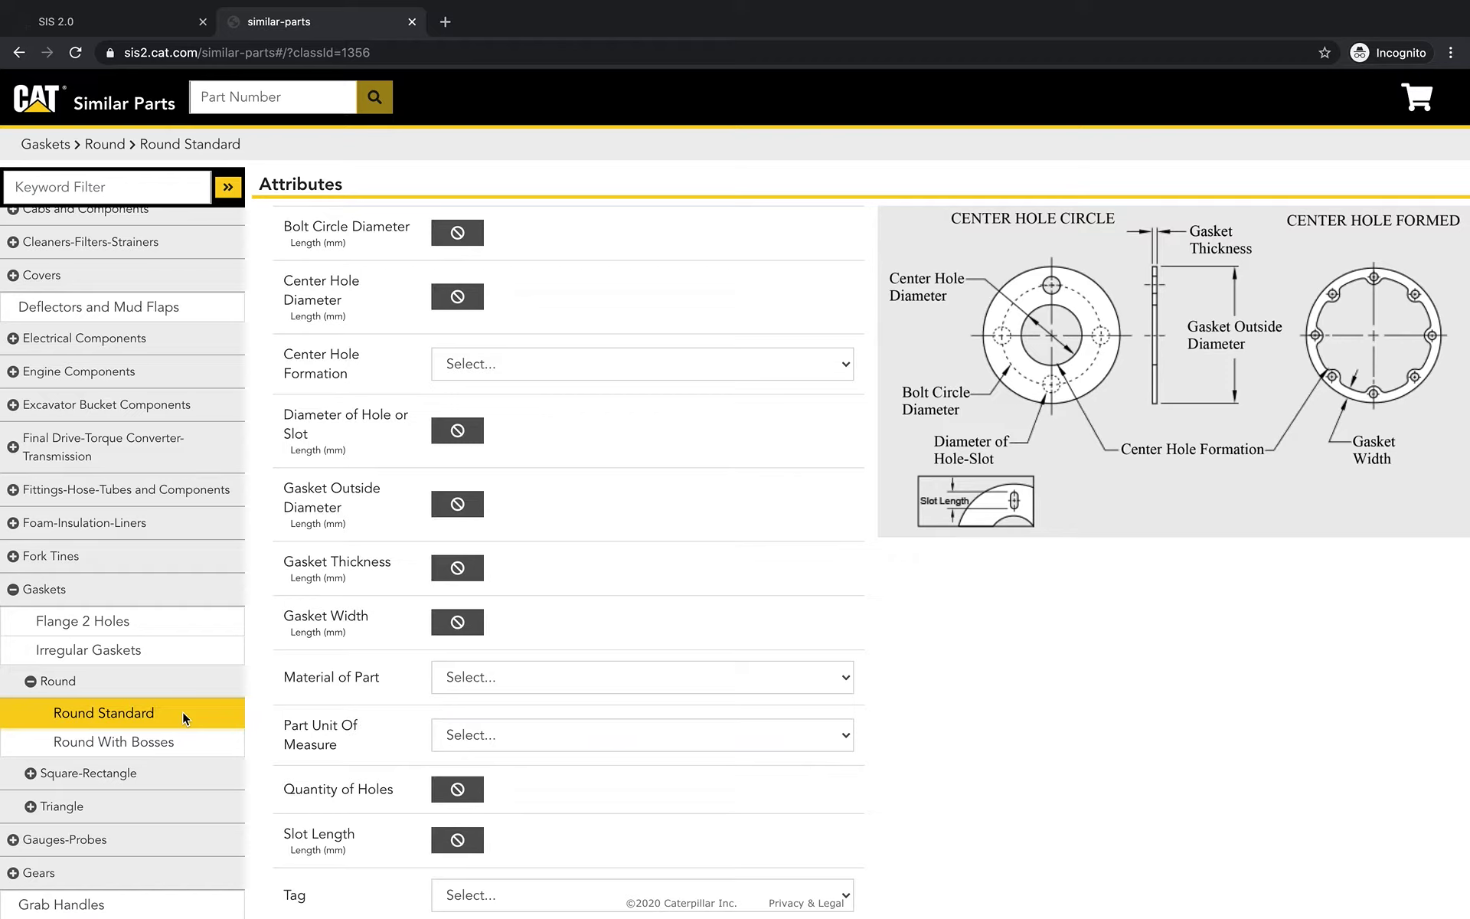
pyautogui.scroll(-1, 182, 711)
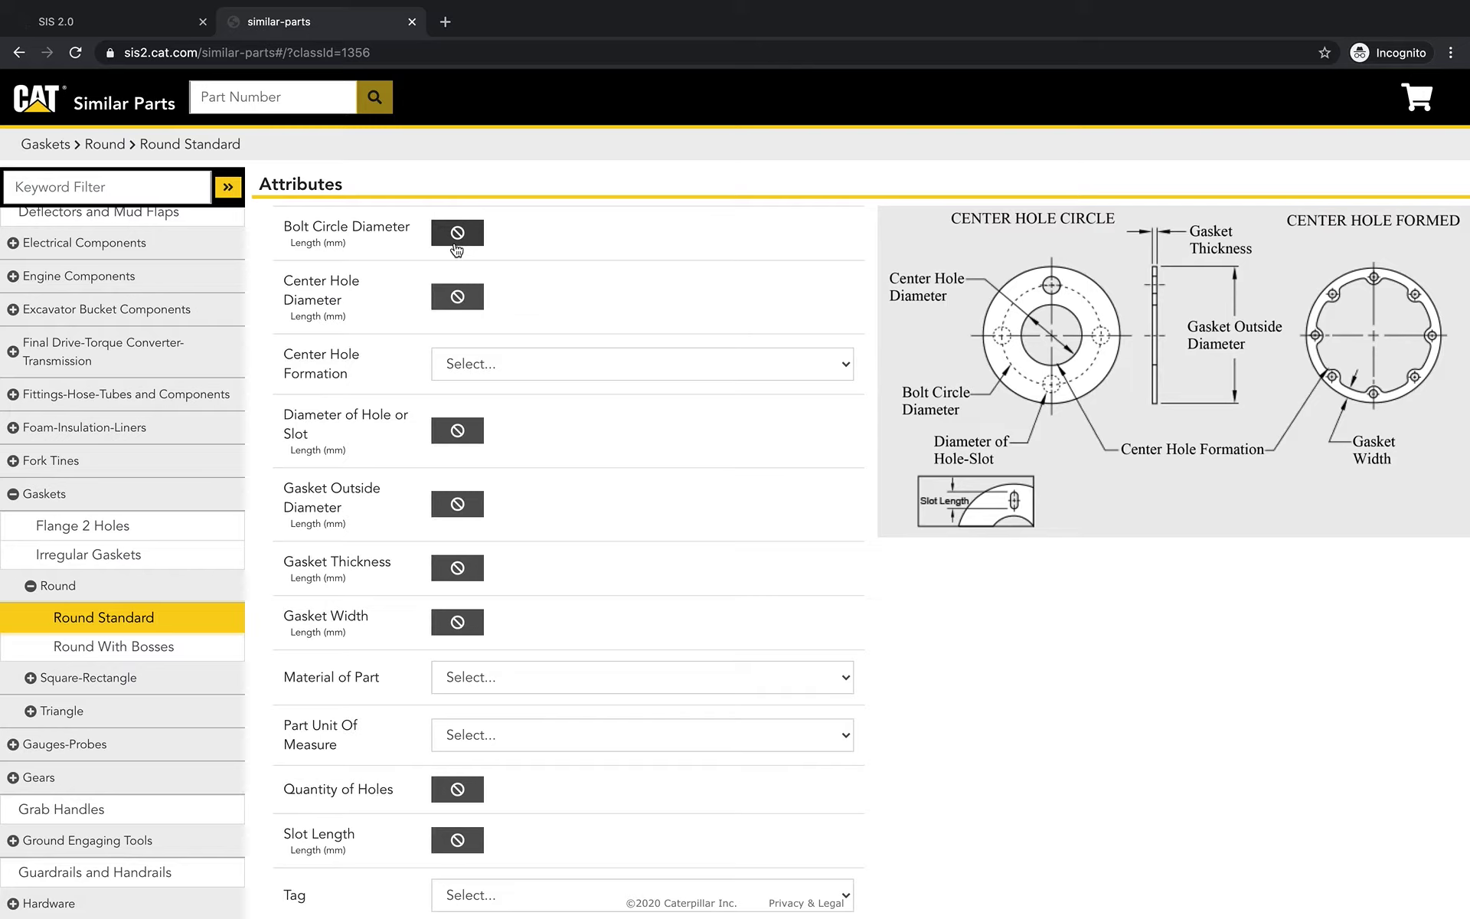
# Step: Set Bolt Circle Diameter to 262 mm, switch to range mode, and lower the minimum to 152.4
pyautogui.click(457, 235)
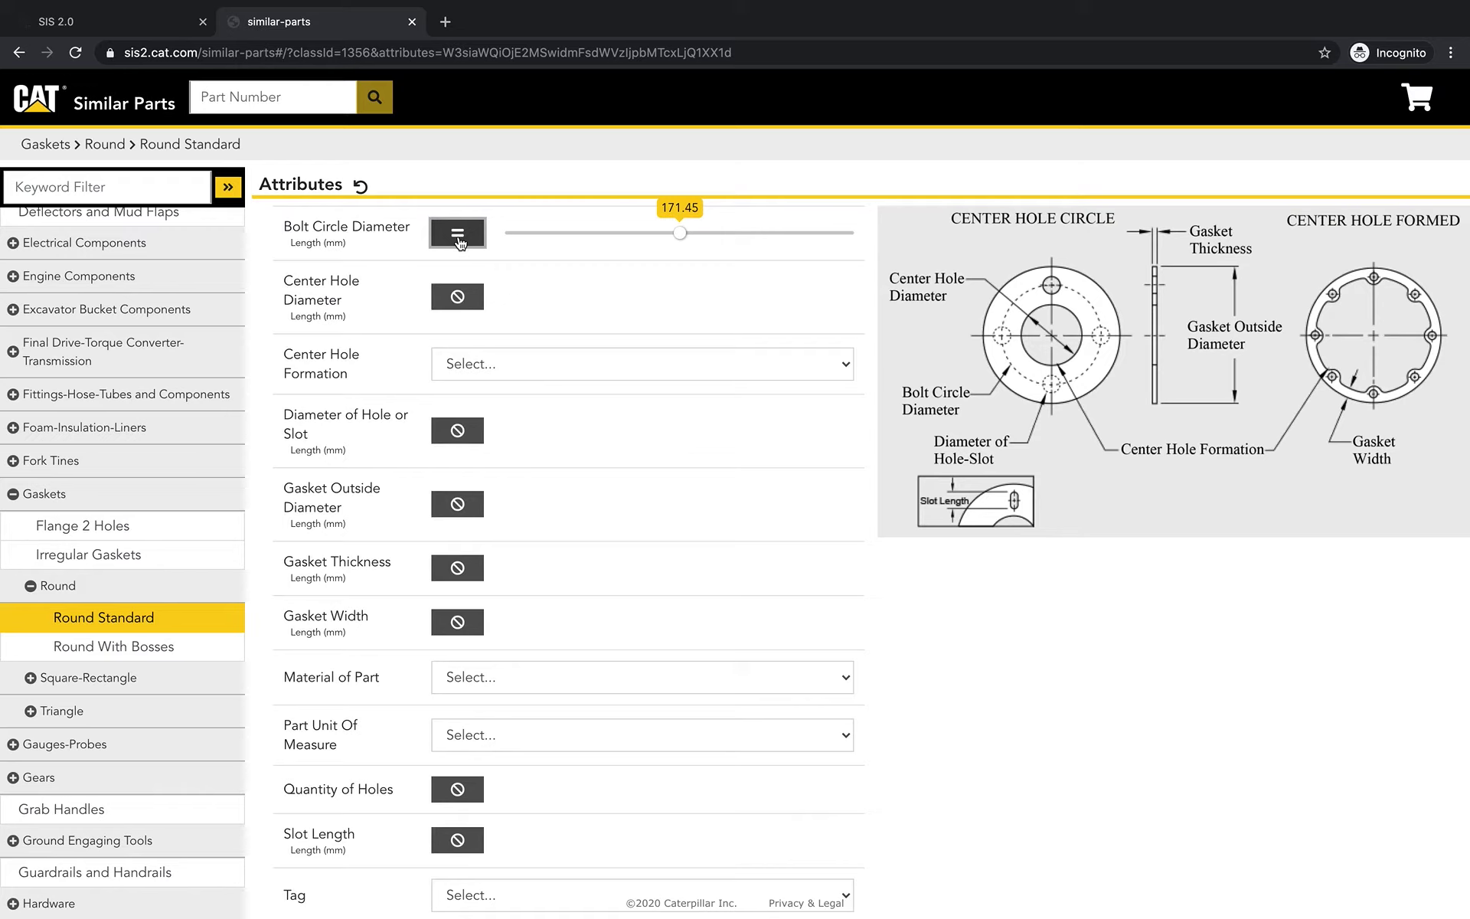
pyautogui.click(583, 232)
pyautogui.click(789, 234)
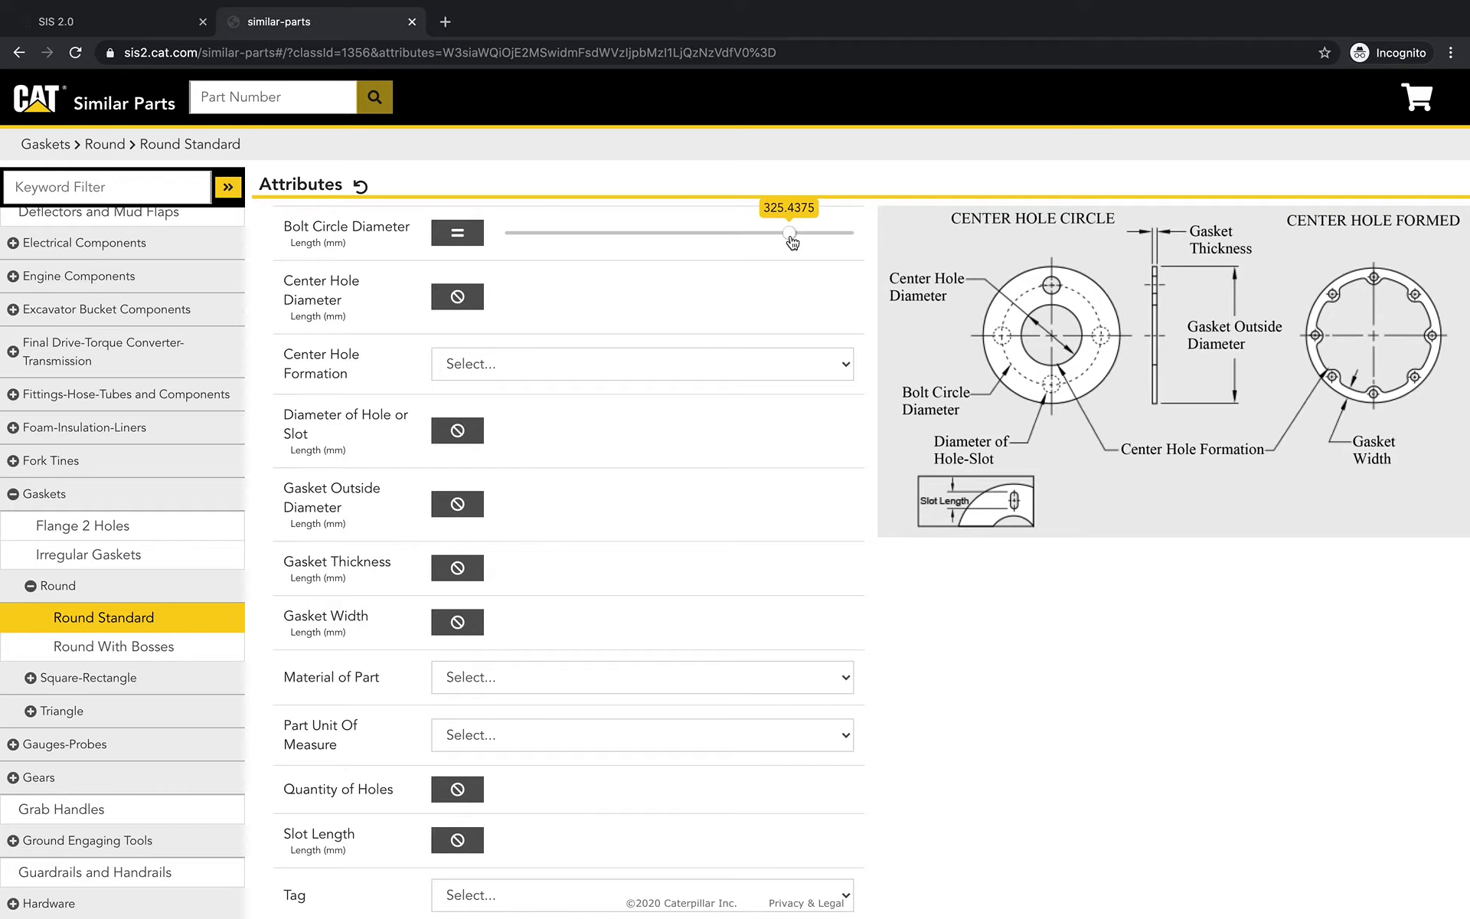
pyautogui.moveTo(790, 234); pyautogui.dragTo(757, 235)
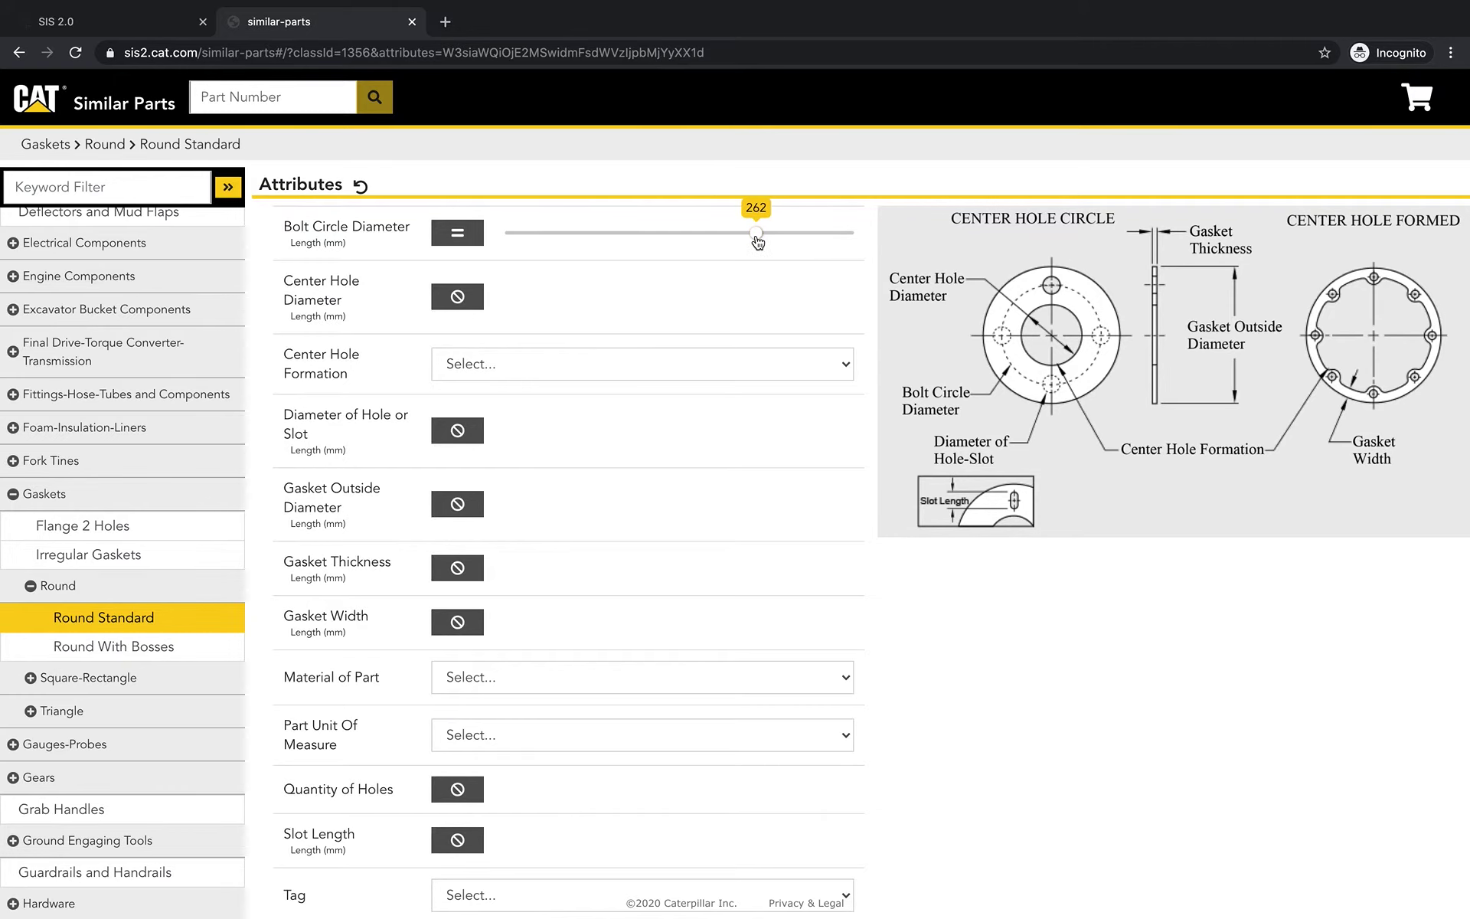
pyautogui.click(457, 232)
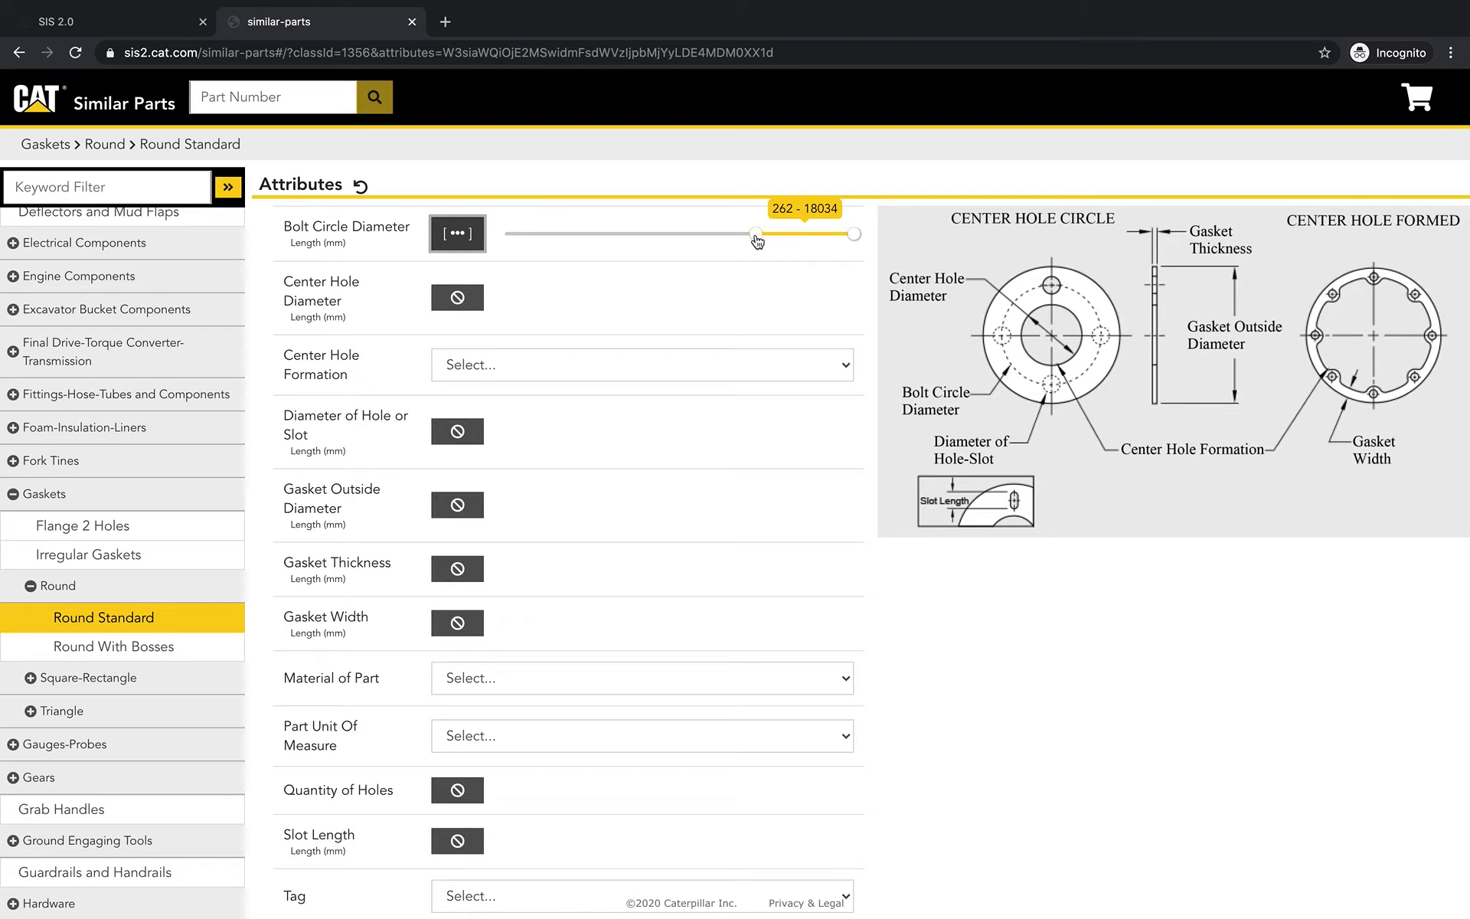
pyautogui.moveTo(756, 235); pyautogui.dragTo(656, 234)
# Step: Set the range maximum to 341.3 mm, then reset all attribute filters
pyautogui.moveTo(858, 235); pyautogui.dragTo(796, 235)
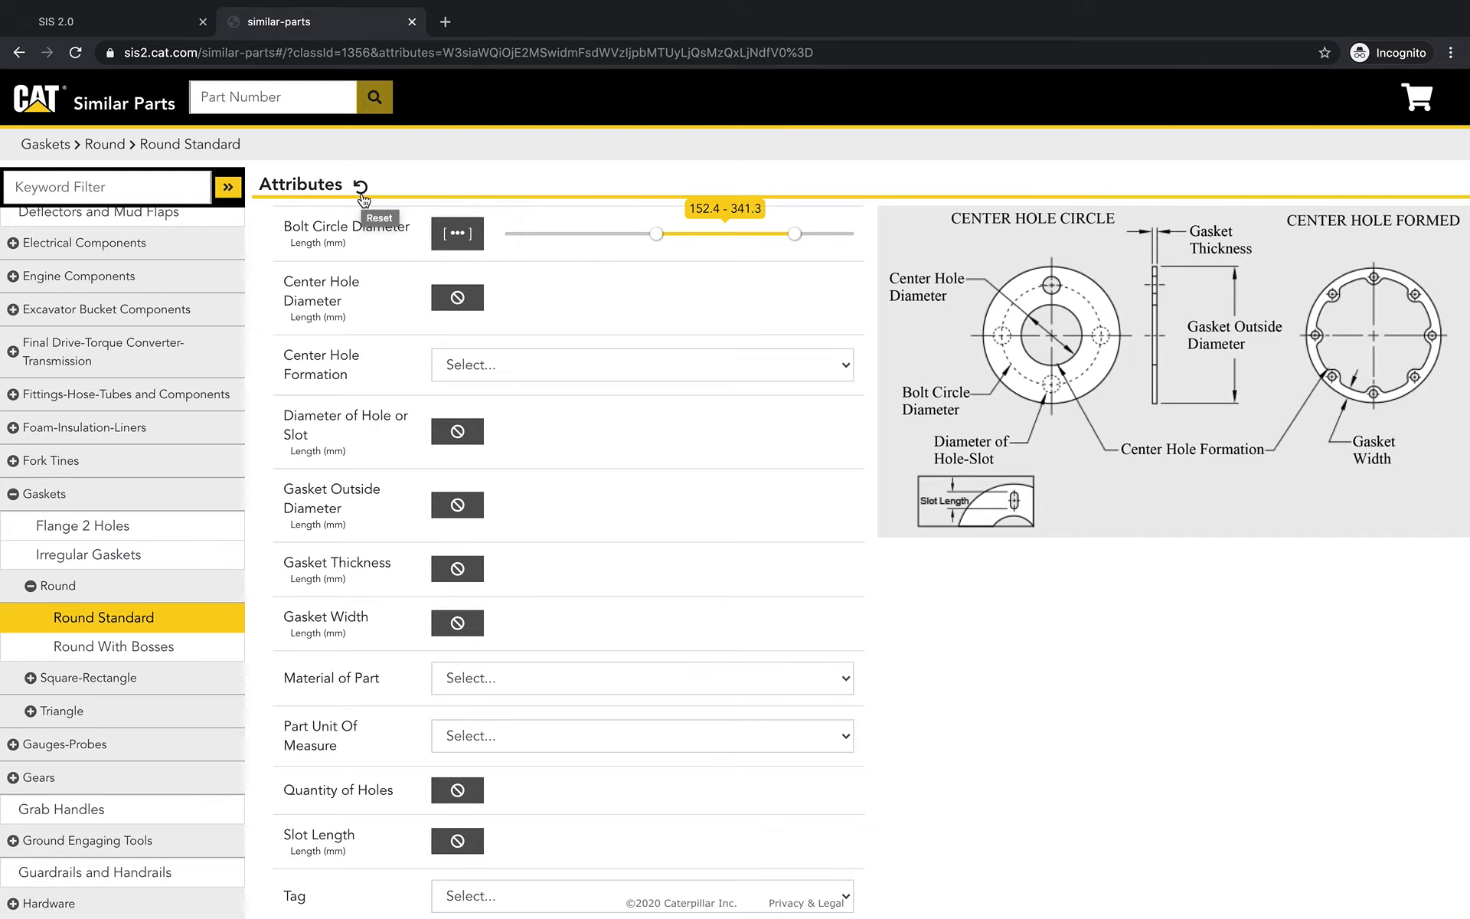
pyautogui.click(361, 186)
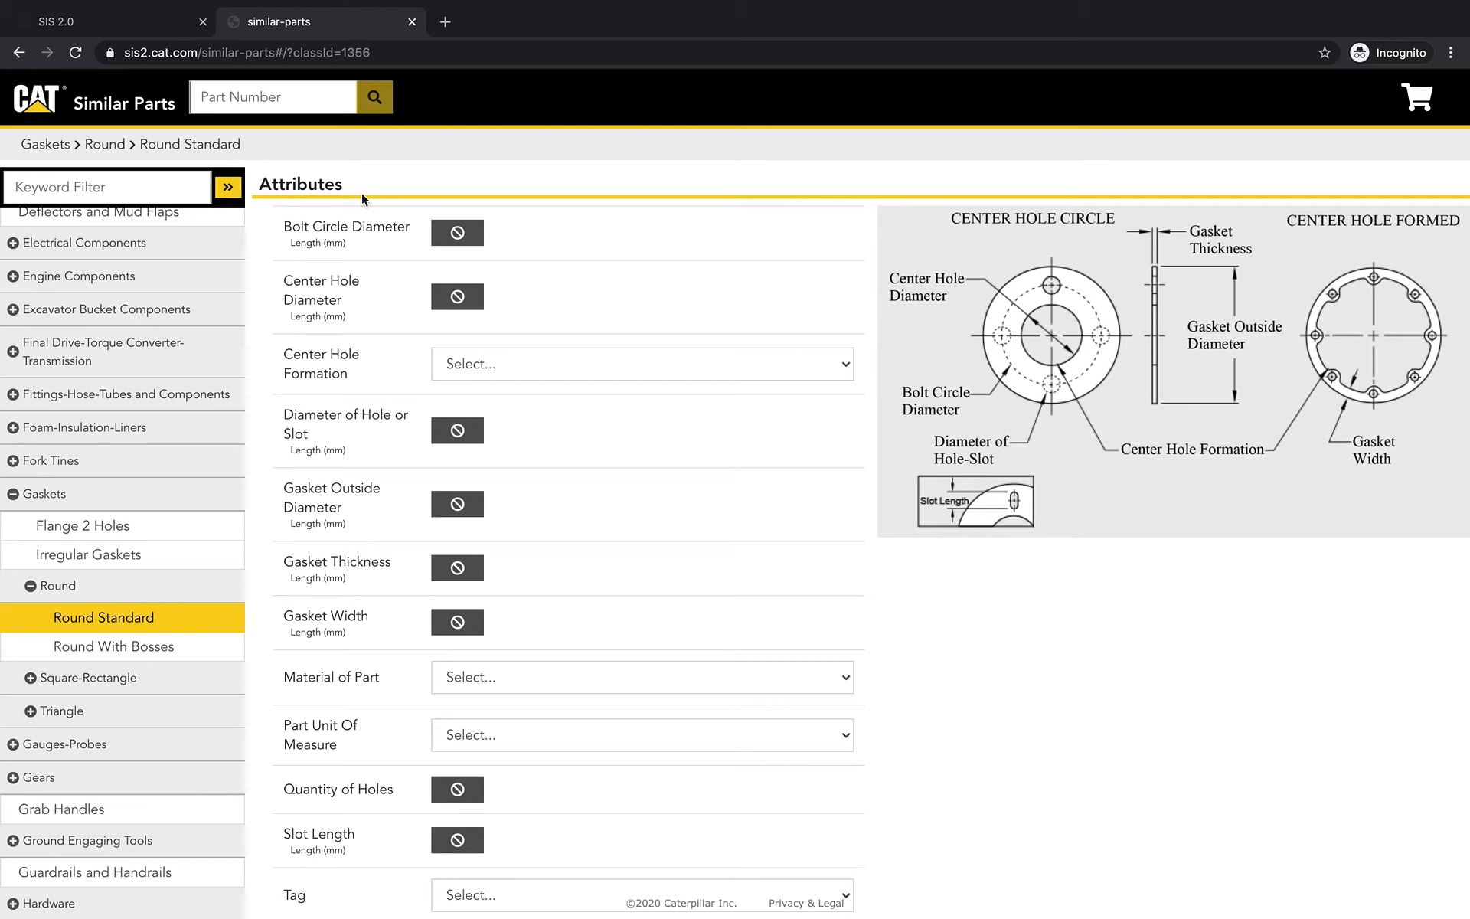
# Step: Re-enable Bolt Circle Diameter with a 117.475 mm range minimum and run the search
pyautogui.click(457, 232)
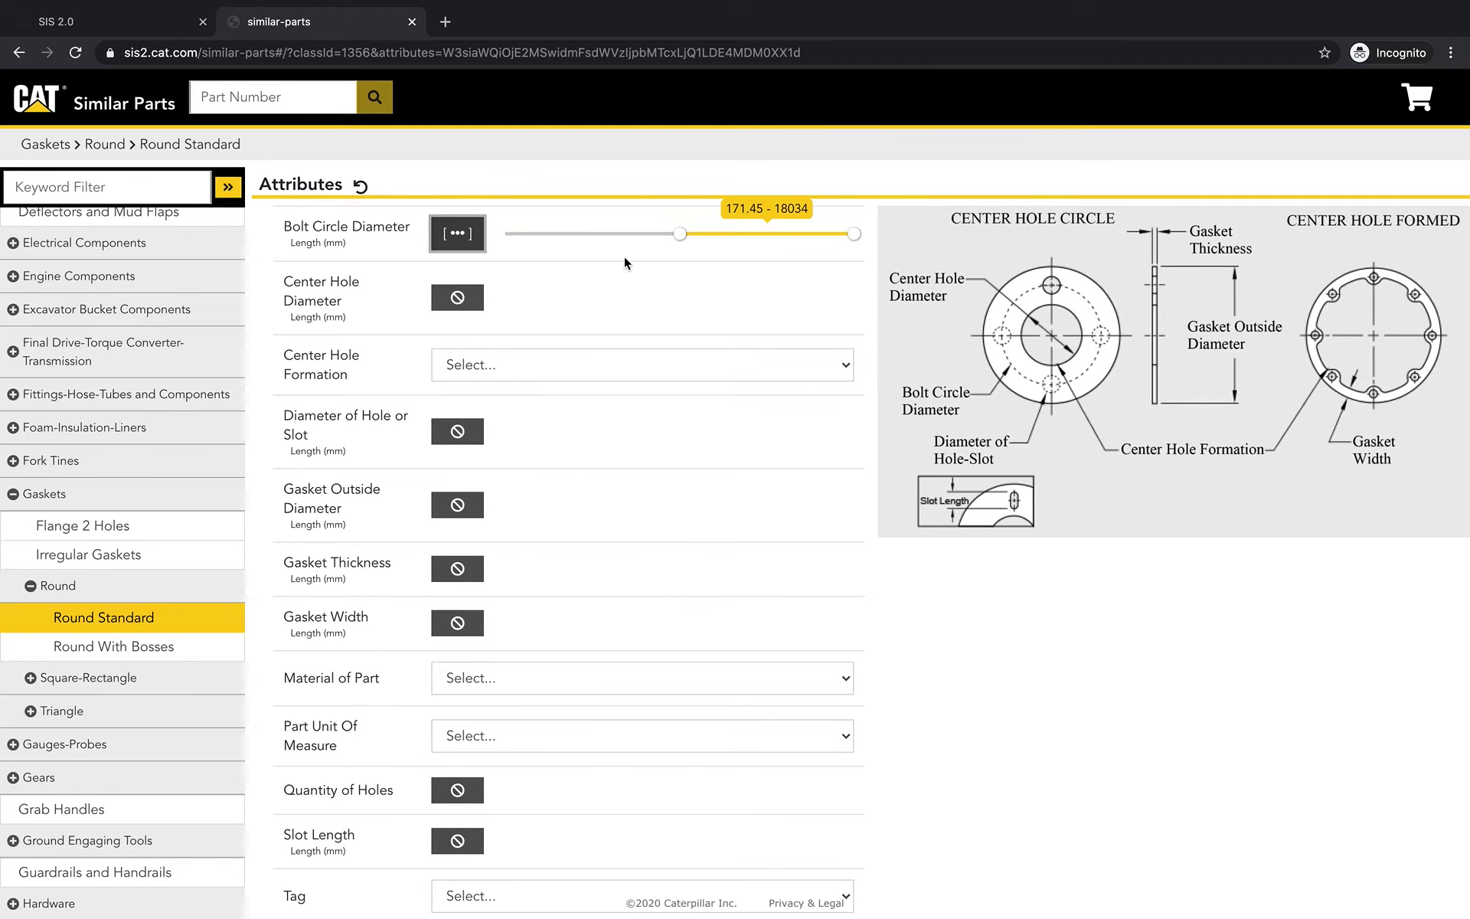
pyautogui.moveTo(679, 234); pyautogui.dragTo(605, 234)
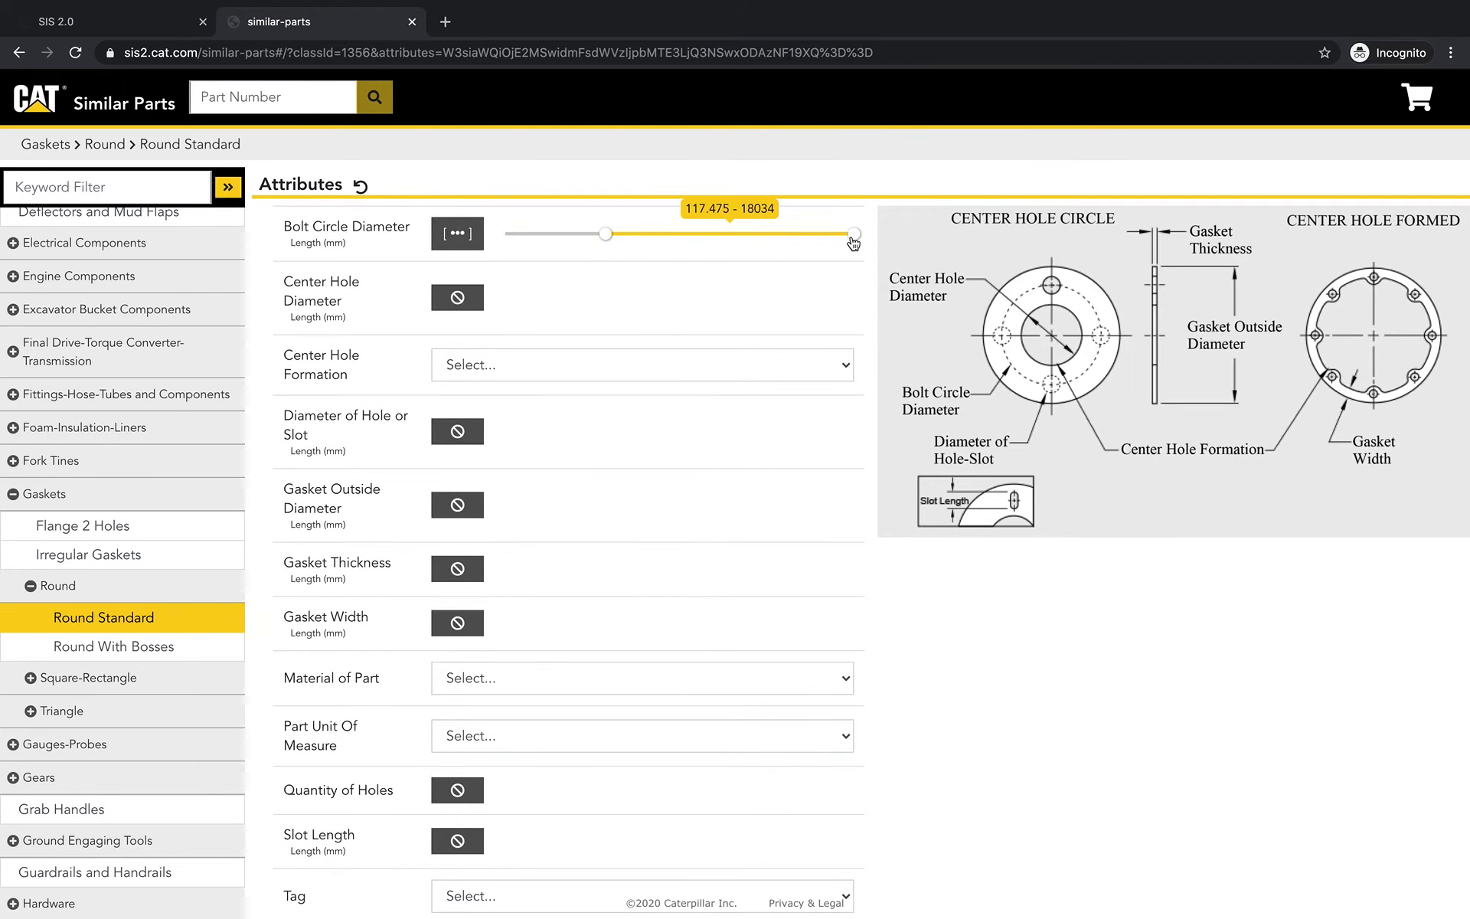
pyautogui.moveTo(853, 234); pyautogui.dragTo(766, 234)
pyautogui.scroll(-2, 816, 363)
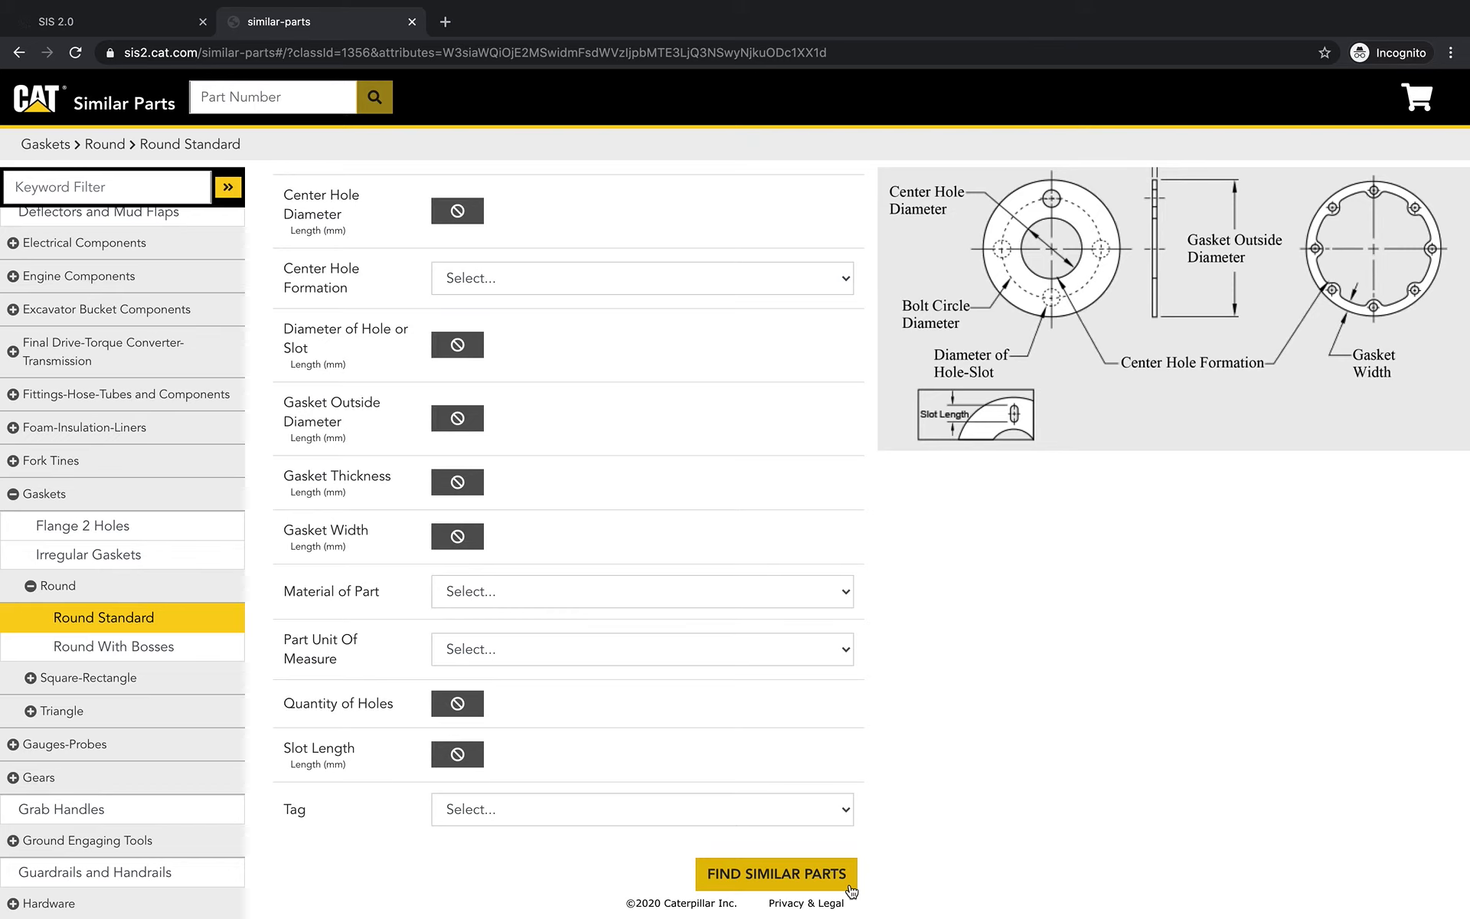
pyautogui.click(852, 890)
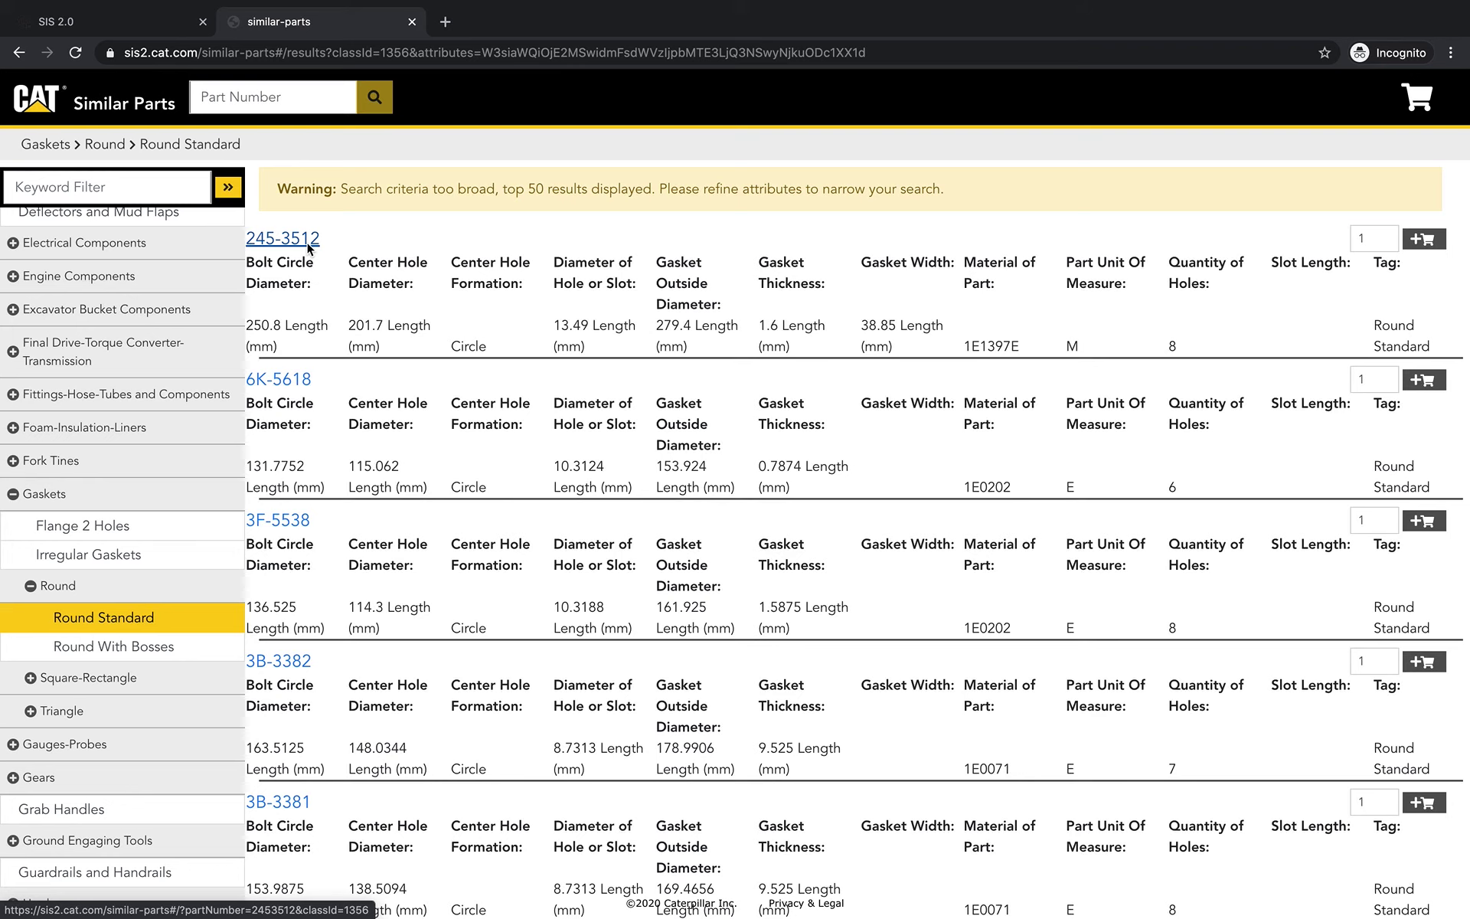
# Step: View part 245-3512's attributes: 250.8 mm bolt circle, 279.4 mm outside diameter
pyautogui.click(309, 244)
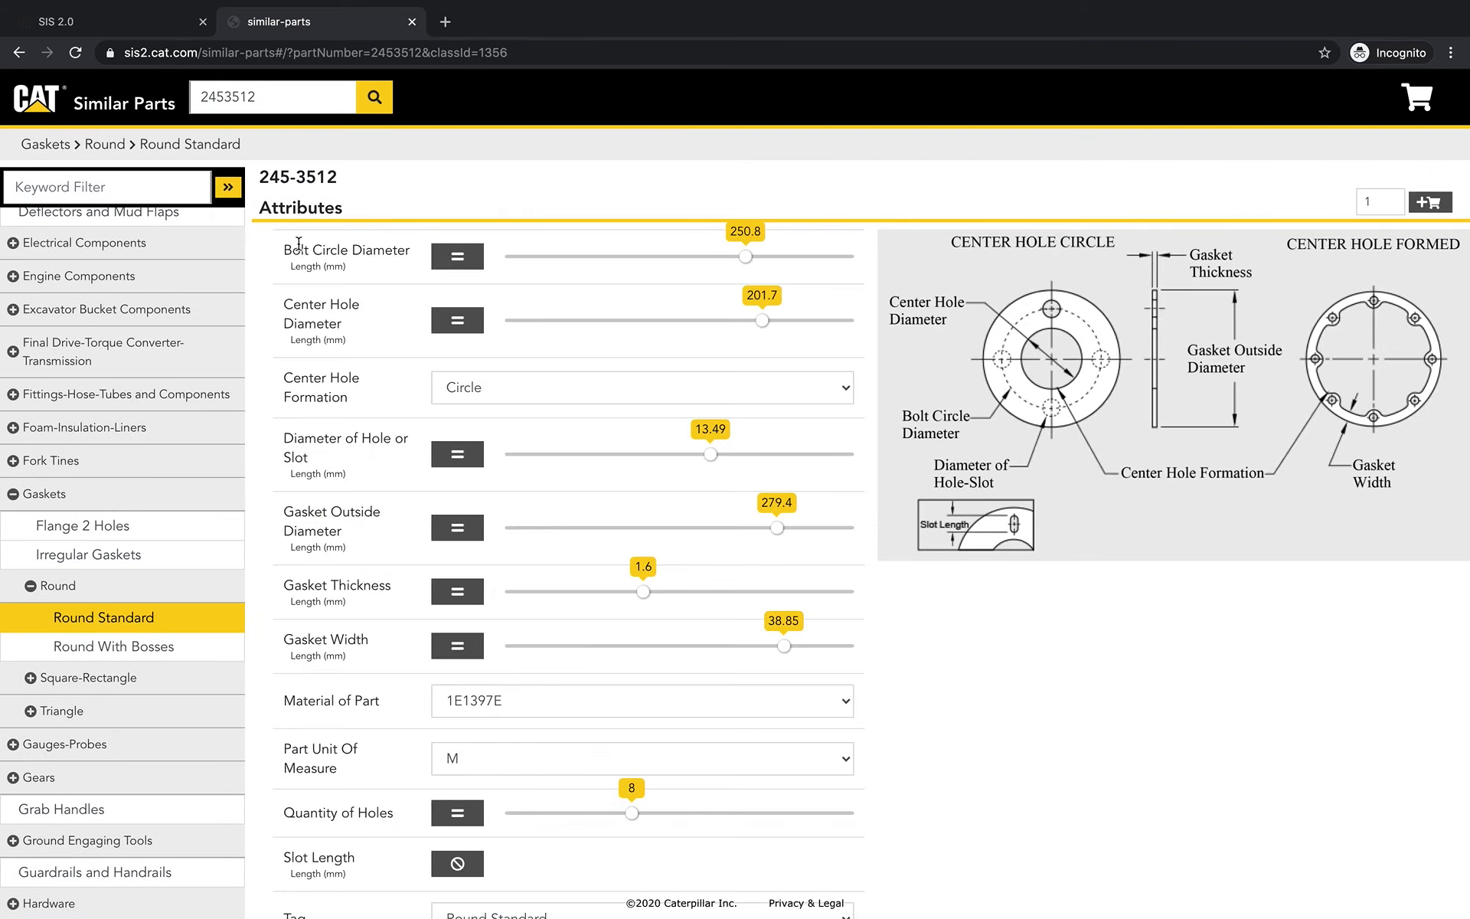